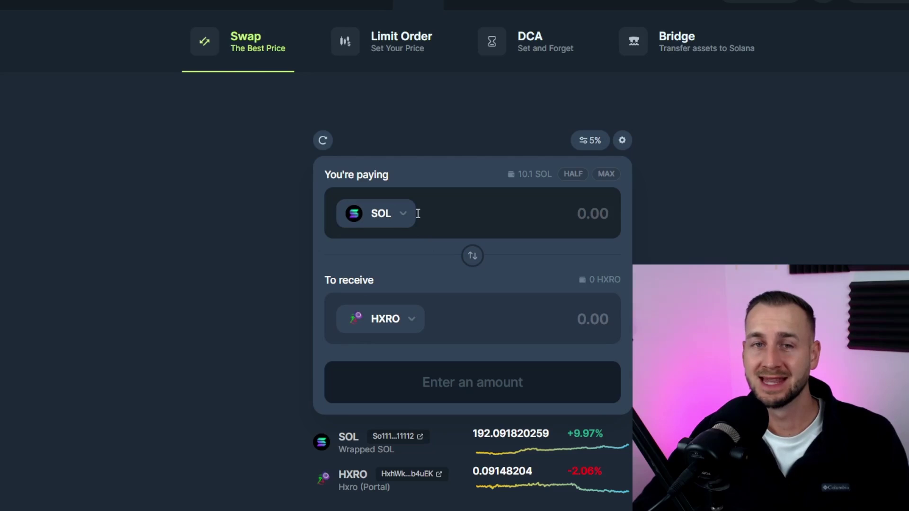
Step: Look over the SOL to HXRO swap amounts and open the DCA order form
left_click(544, 213)
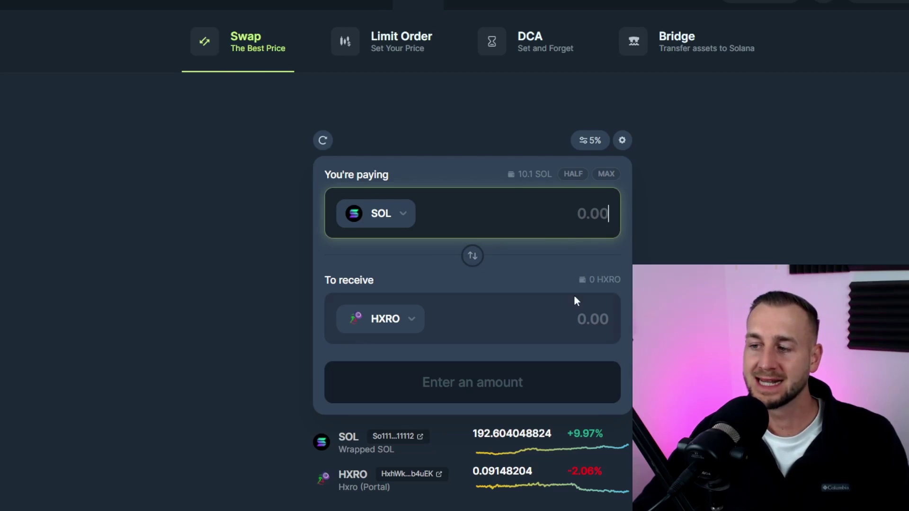
left_click(556, 314)
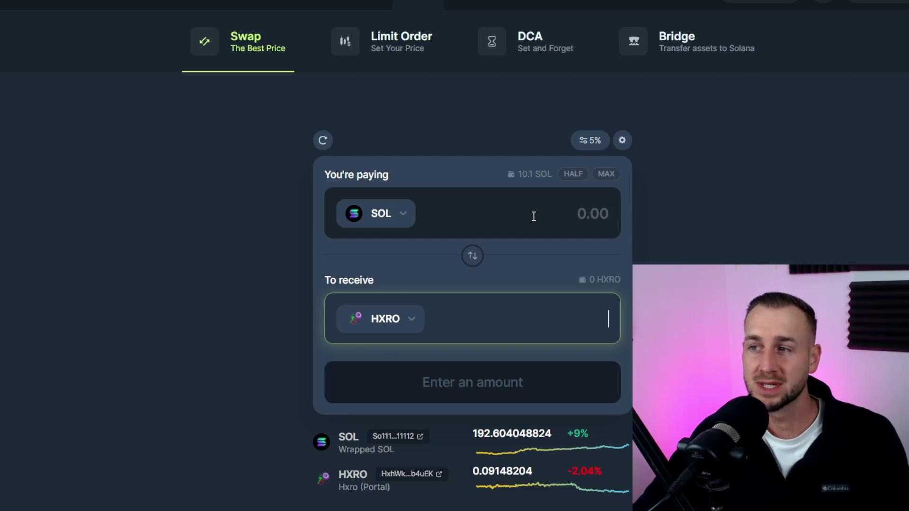
left_click(530, 48)
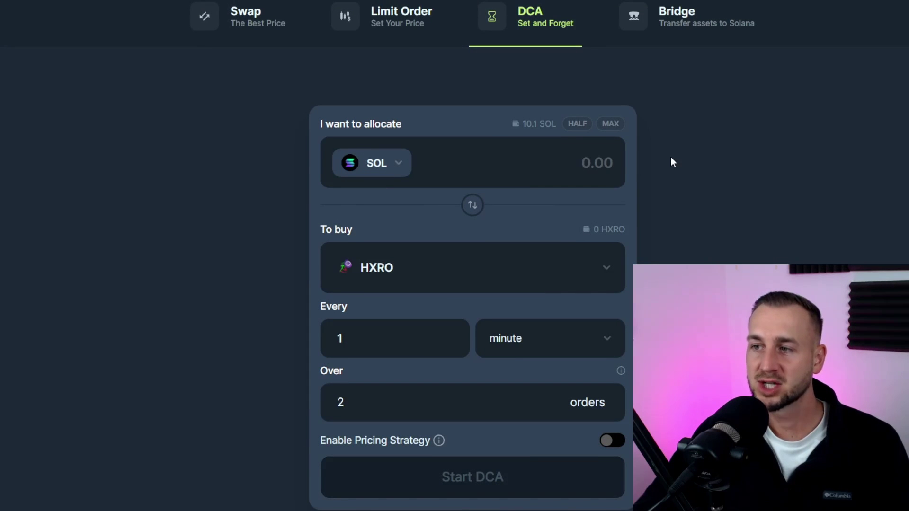
scroll(671, 161, "down", 1)
scroll(671, 175, "down", 1)
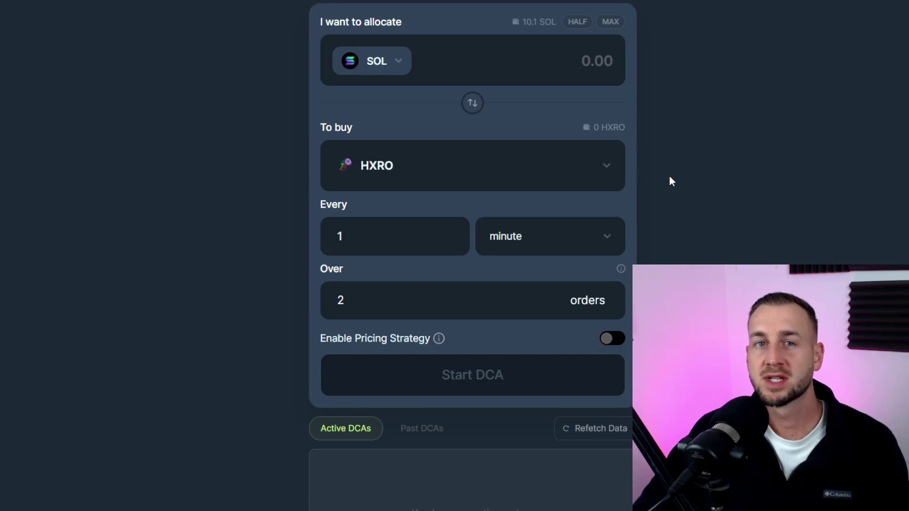
Step: Search the tokens to buy for "hxro" and copy HXRO's Solana contract address from its coin price page
left_click(407, 163)
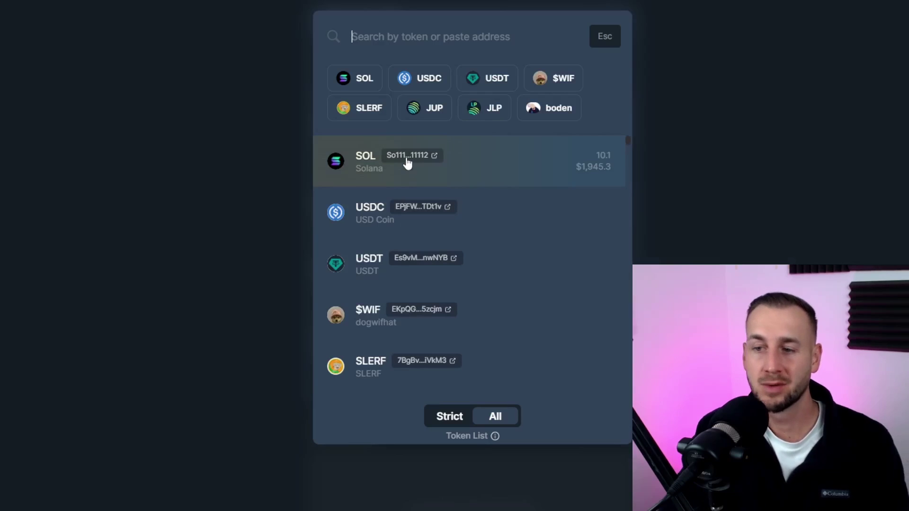
type("hxro")
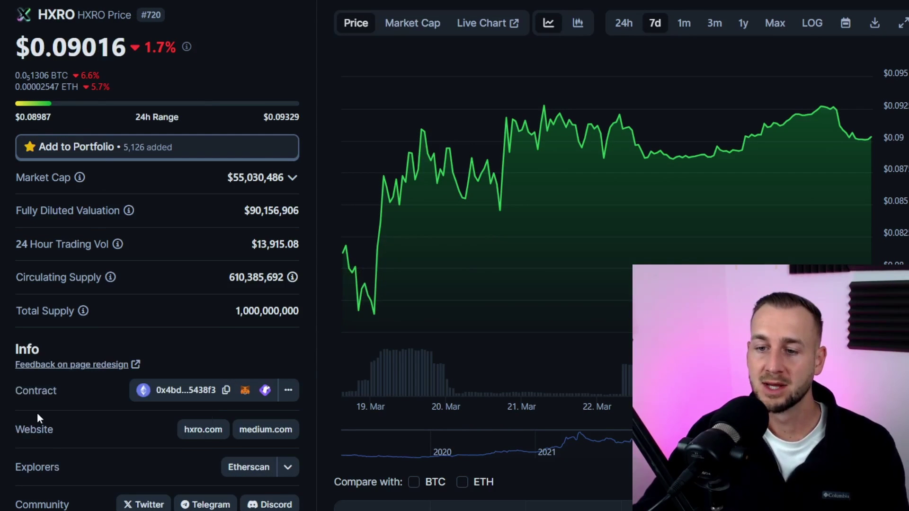
double_click(40, 392)
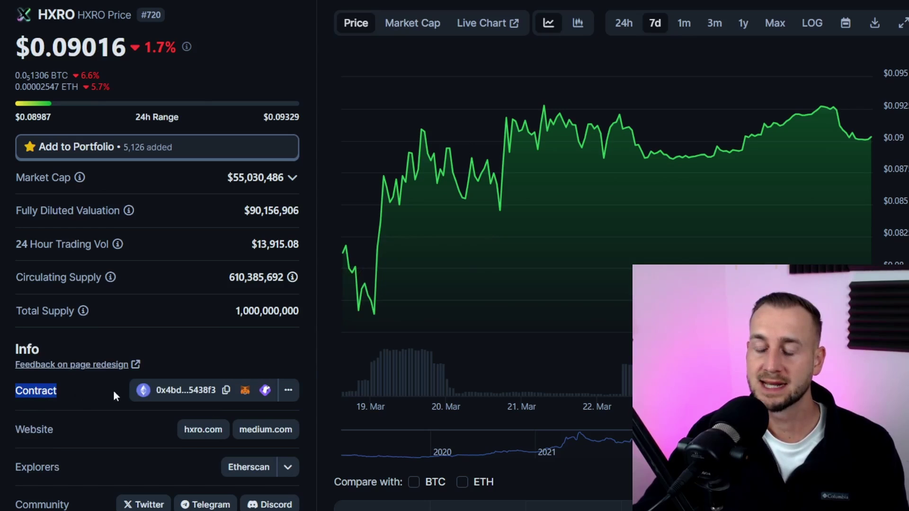
left_click(288, 392)
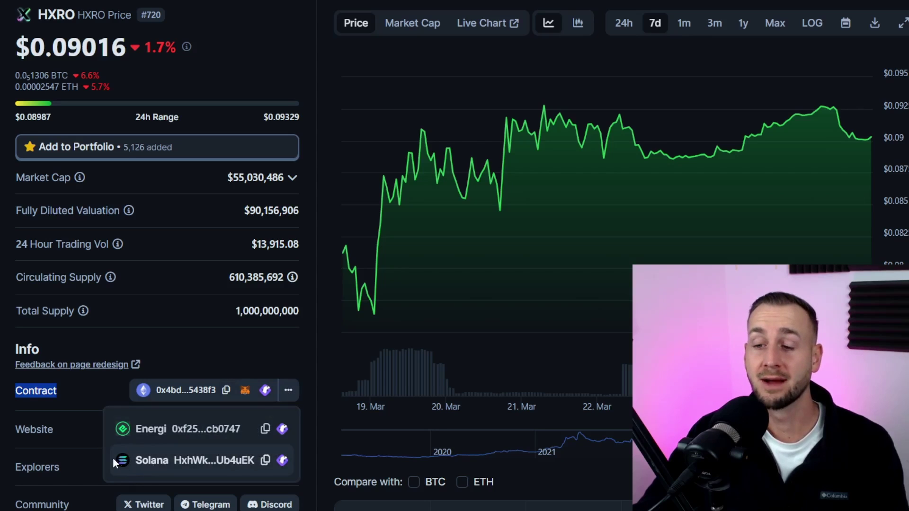
left_click(266, 461)
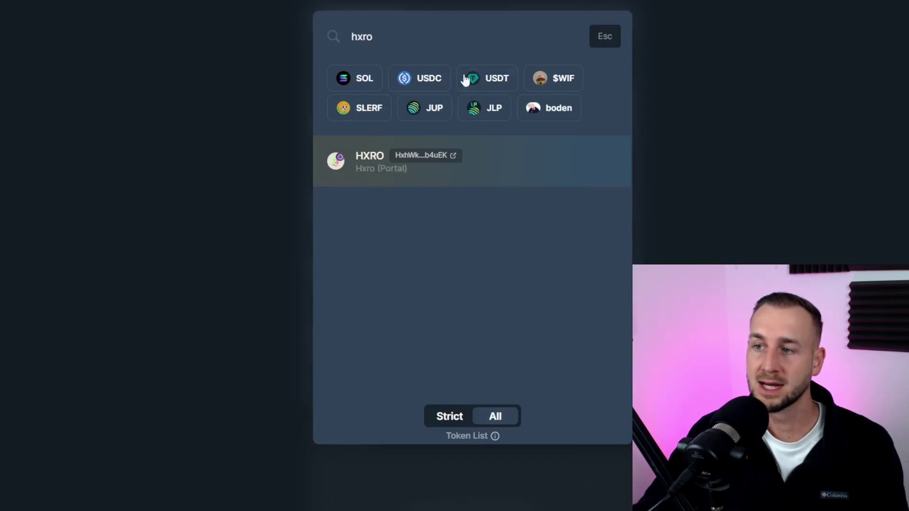
Step: Replace the token search with the copied contract address and choose HXRO as the token to buy
double_click(416, 42)
key("ctrl+v")
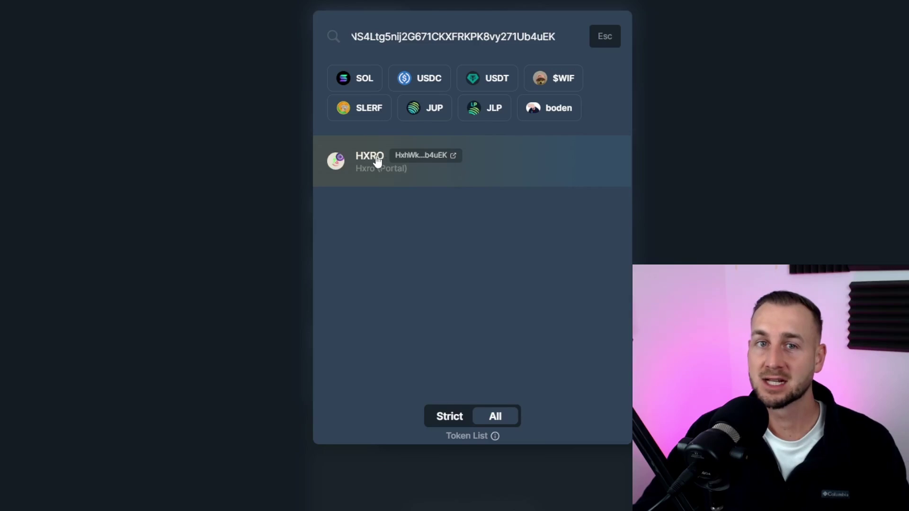
left_click(503, 176)
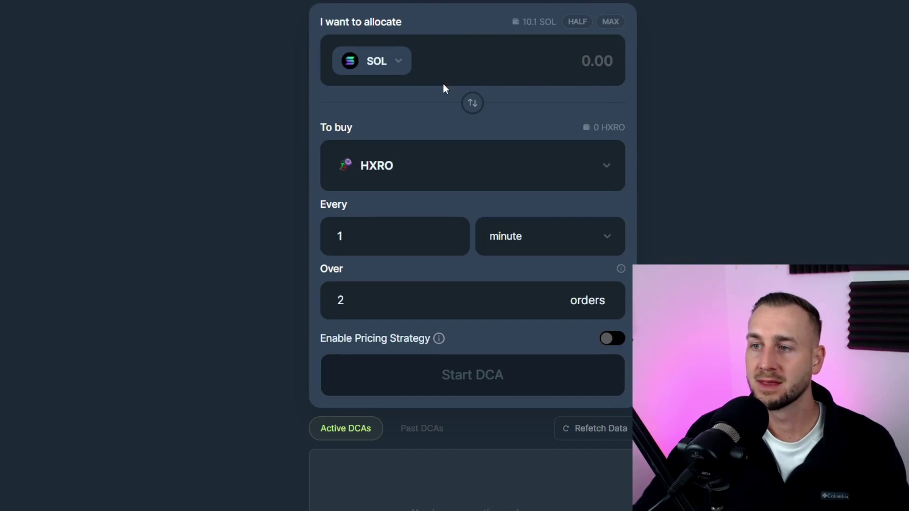
Step: Allocate 10 SOL to the DCA
left_click(523, 65)
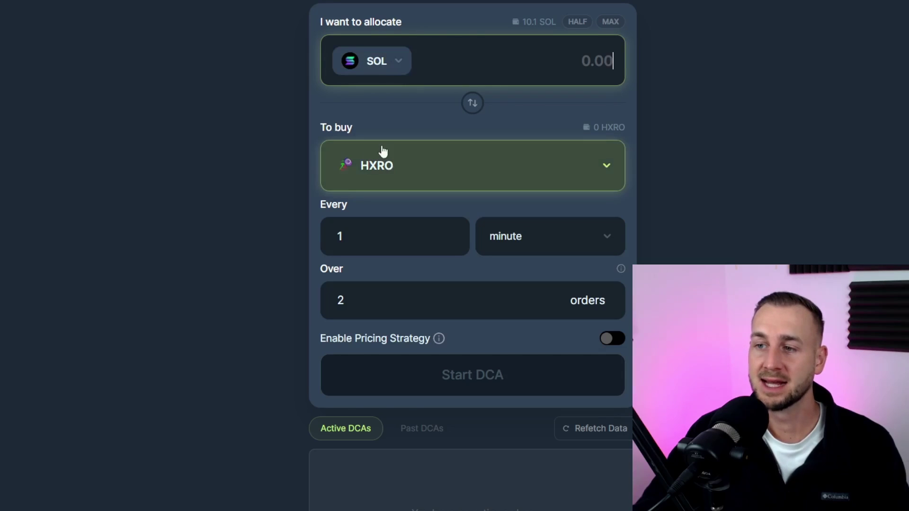
left_click(530, 60)
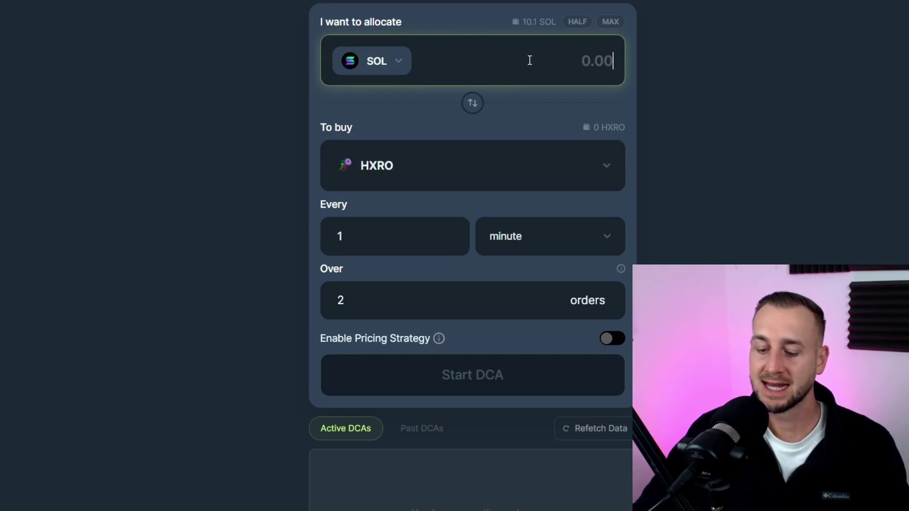
type("10")
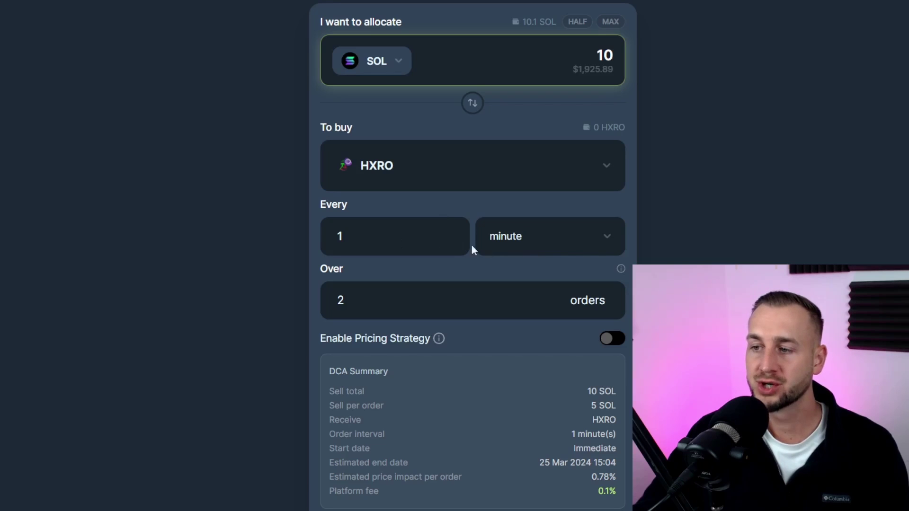
Step: Schedule the DCA to buy every 1 hour over 24 orders
left_click(528, 246)
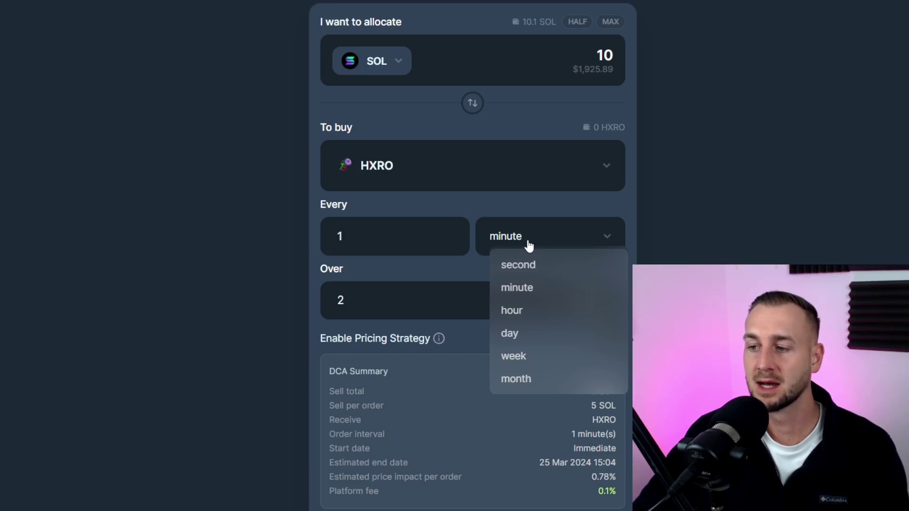
left_click(521, 313)
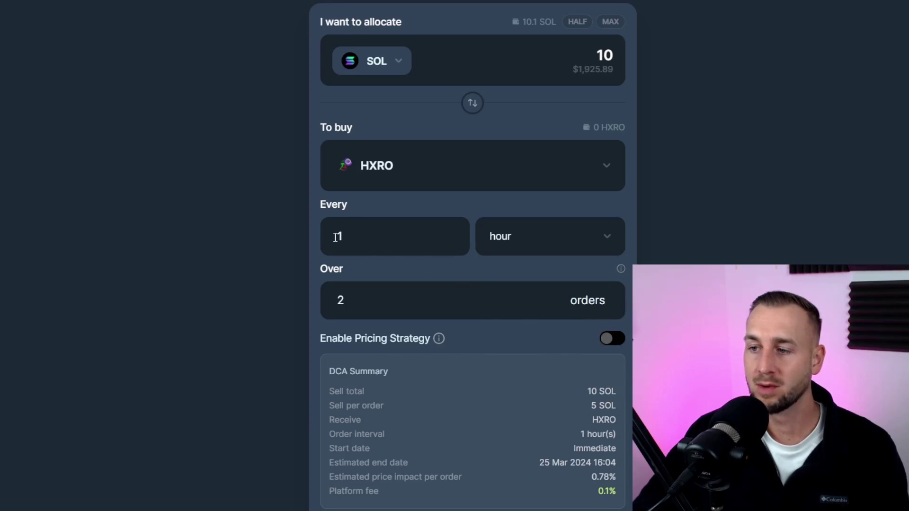
left_click(396, 297)
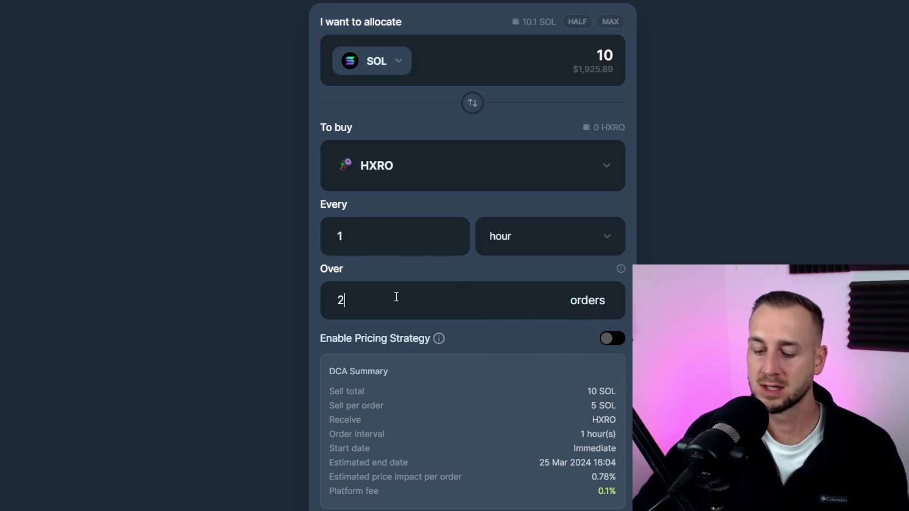
type("4")
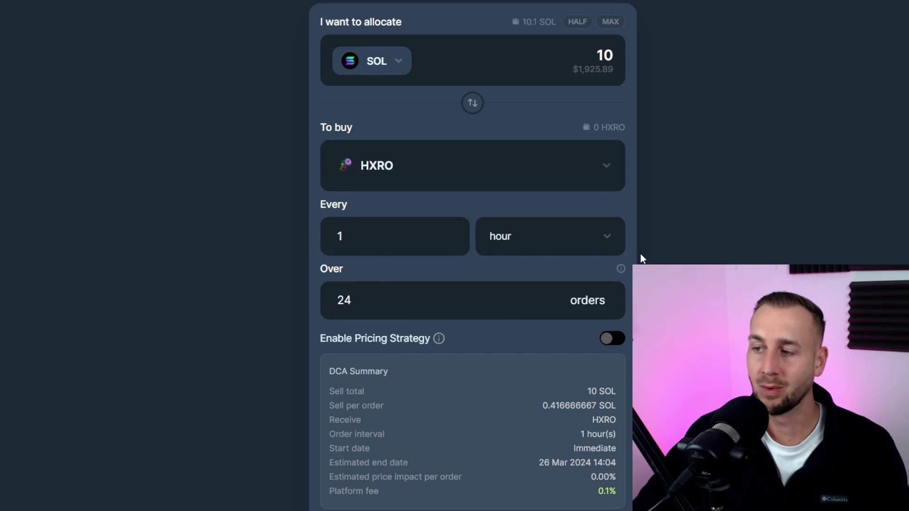
Step: Check the estimated end date and price impact in the DCA summary, and start the DCA
scroll(636, 254, "down", 1)
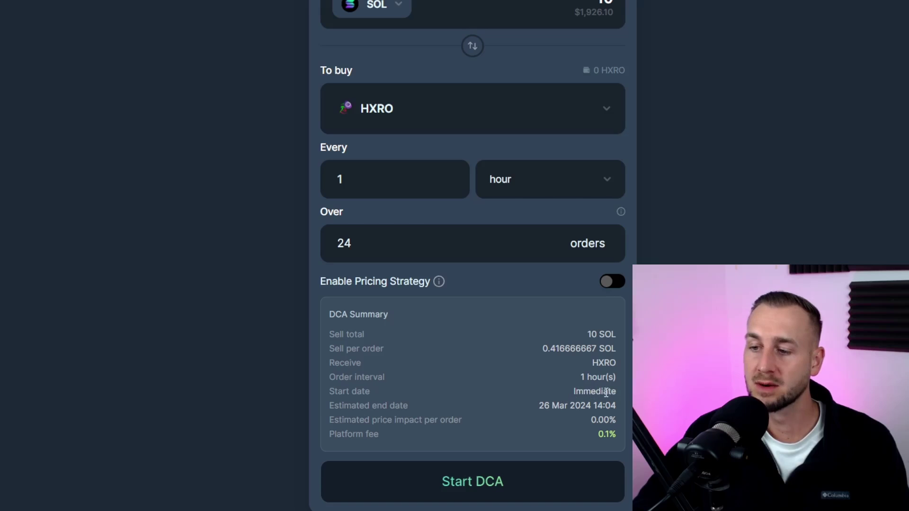
left_click_drag(528, 404, 619, 405)
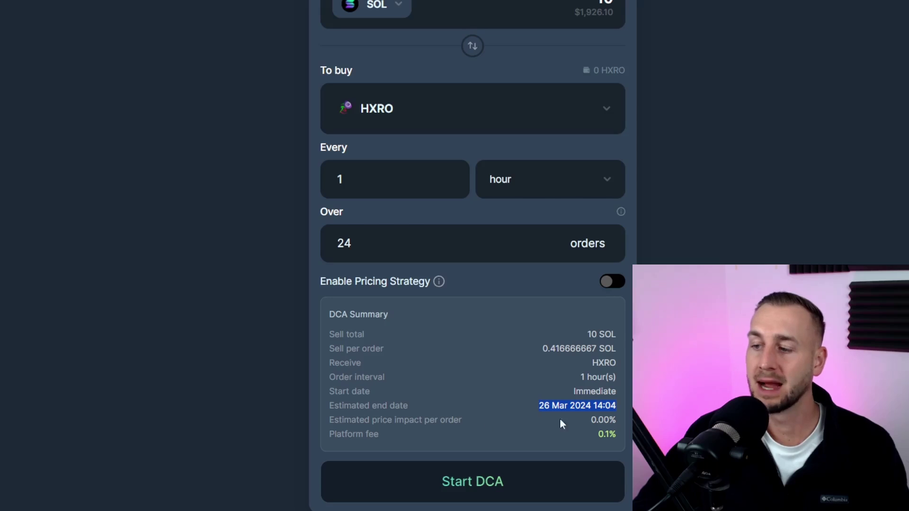
left_click(619, 419)
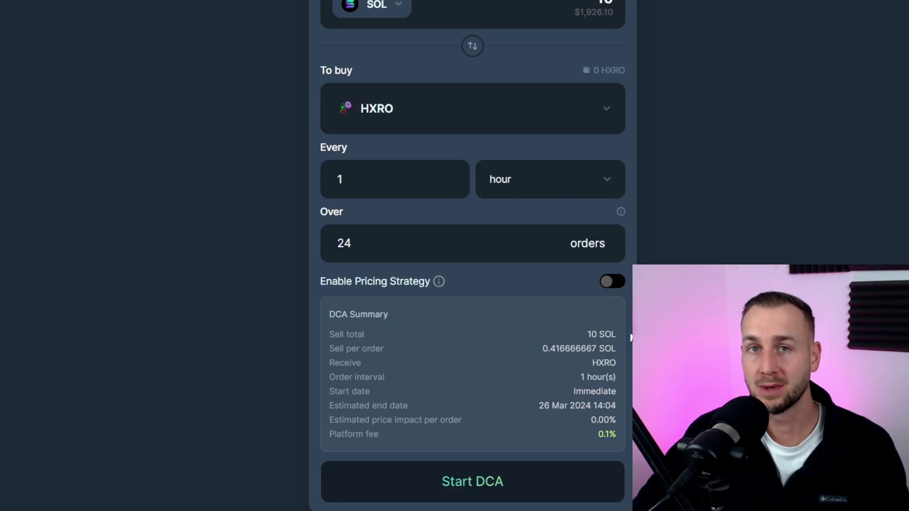
left_click(460, 487)
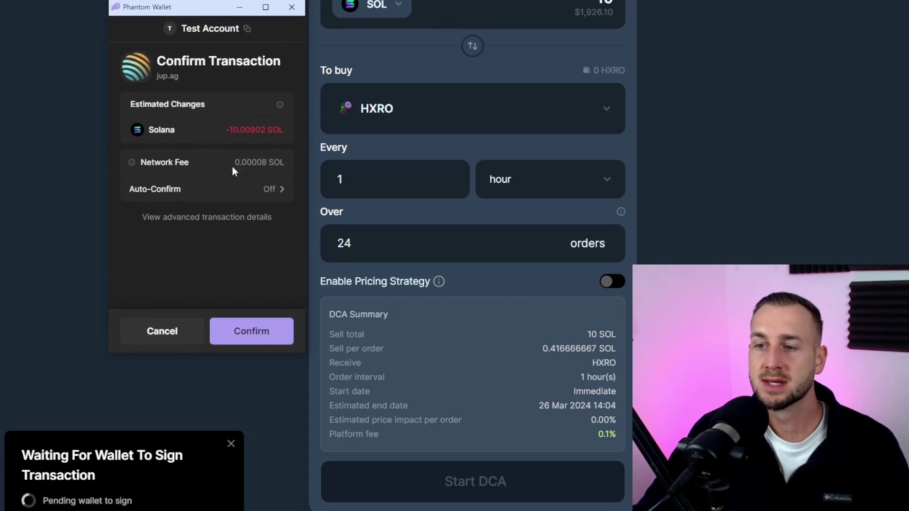
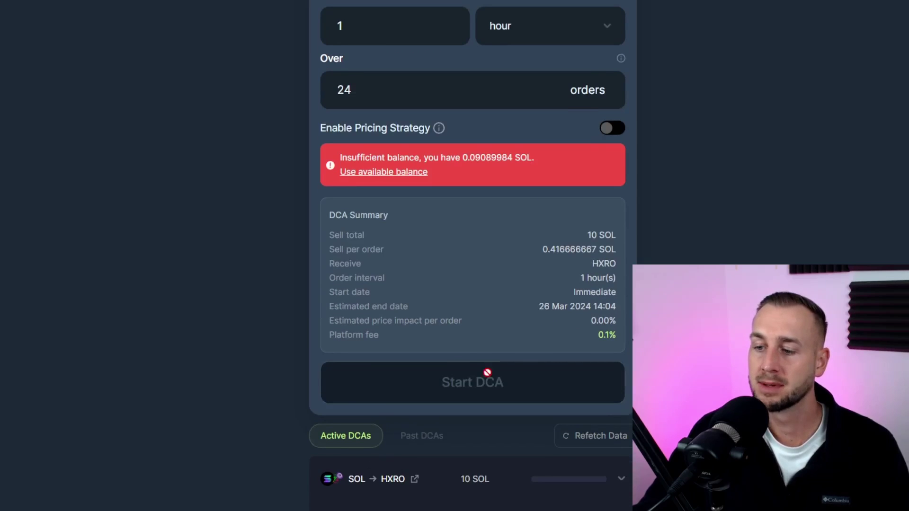
Step: Examine the active SOL to HXRO DCA's balances, withdrawn amount and list of executed orders
scroll(535, 331, "down", 7)
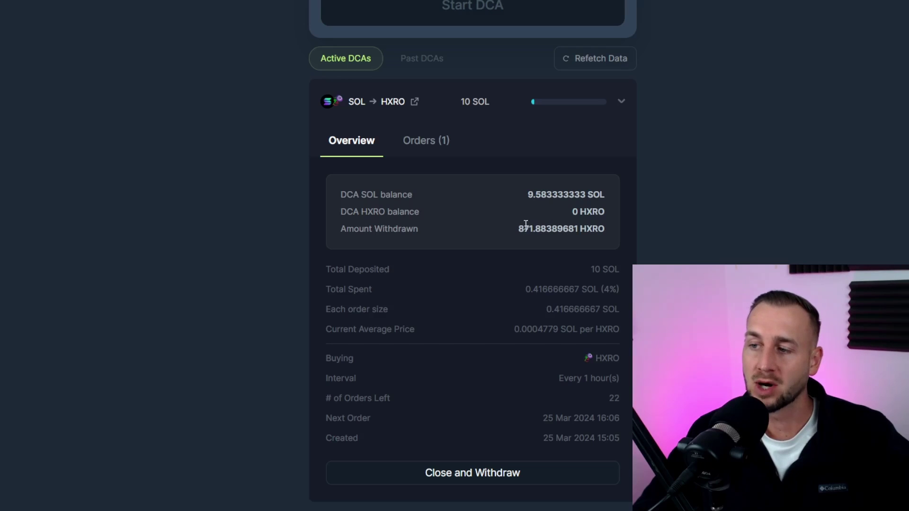
left_click_drag(521, 226, 605, 229)
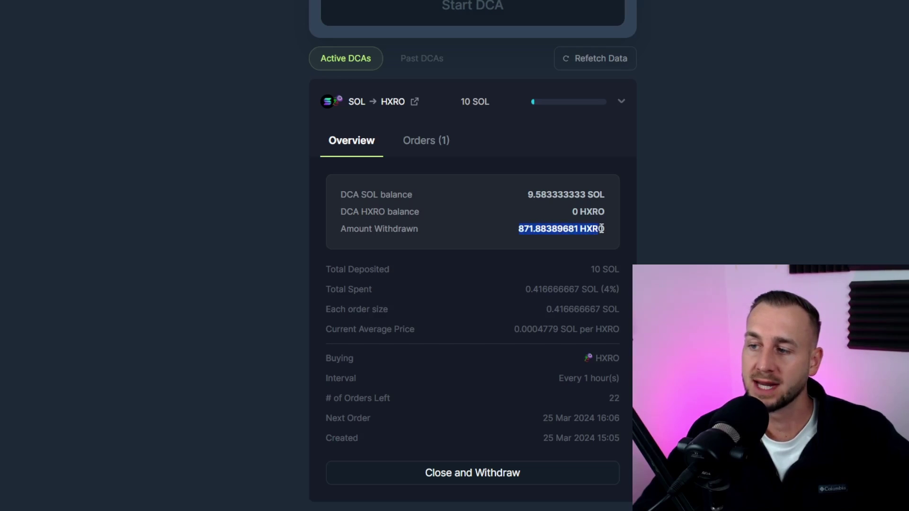
left_click(607, 230)
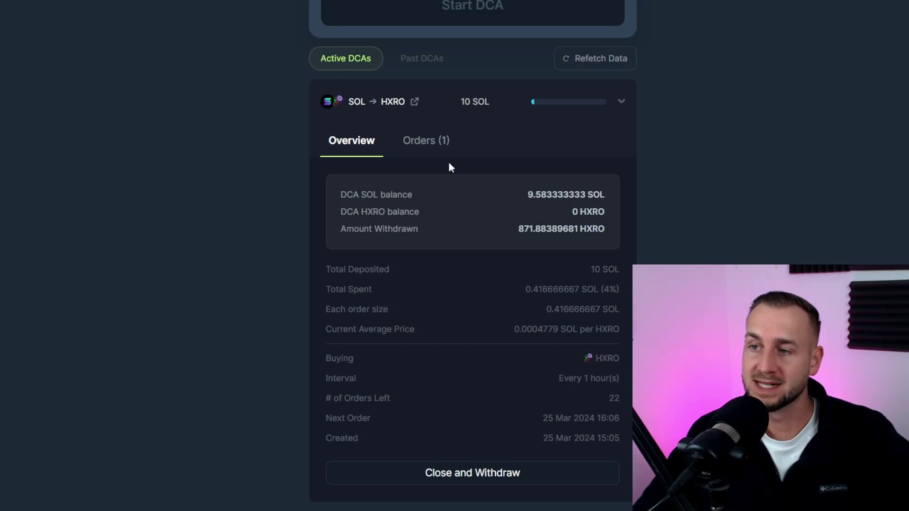
left_click(429, 143)
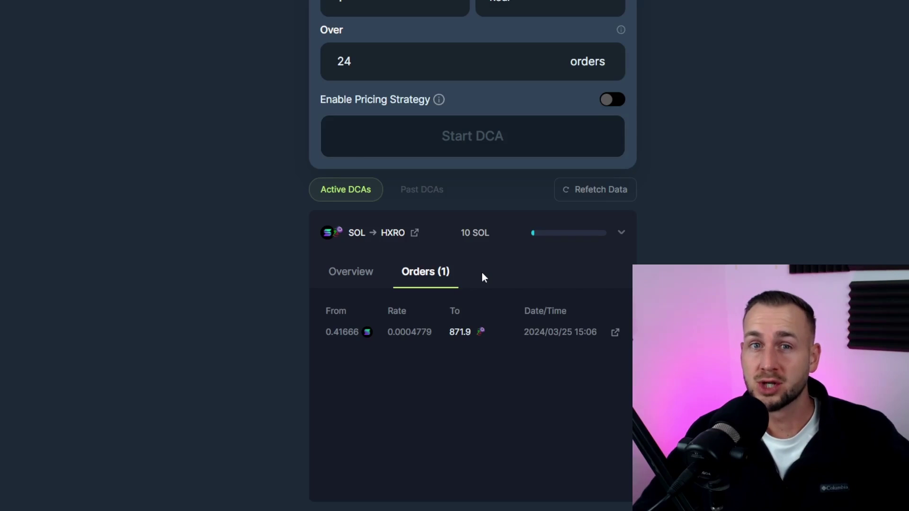
left_click(350, 272)
scroll(550, 263, "down", 3)
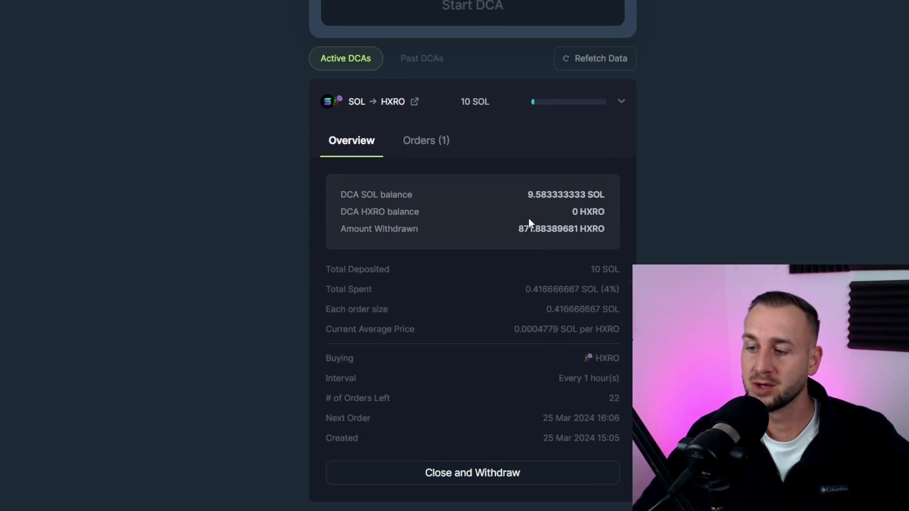
Step: Close the active SOL to HXRO DCA, withdraw its remaining funds and approve the transaction in Phantom Wallet
left_click(467, 475)
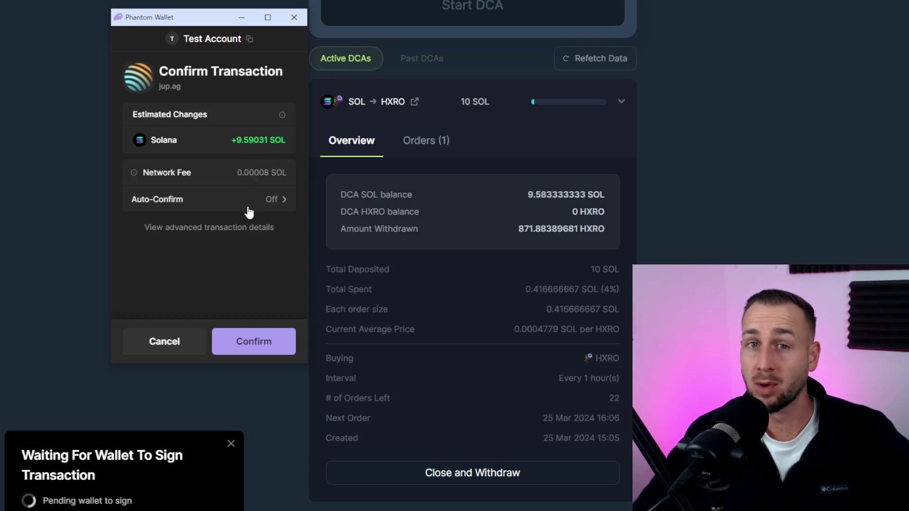
left_click(263, 343)
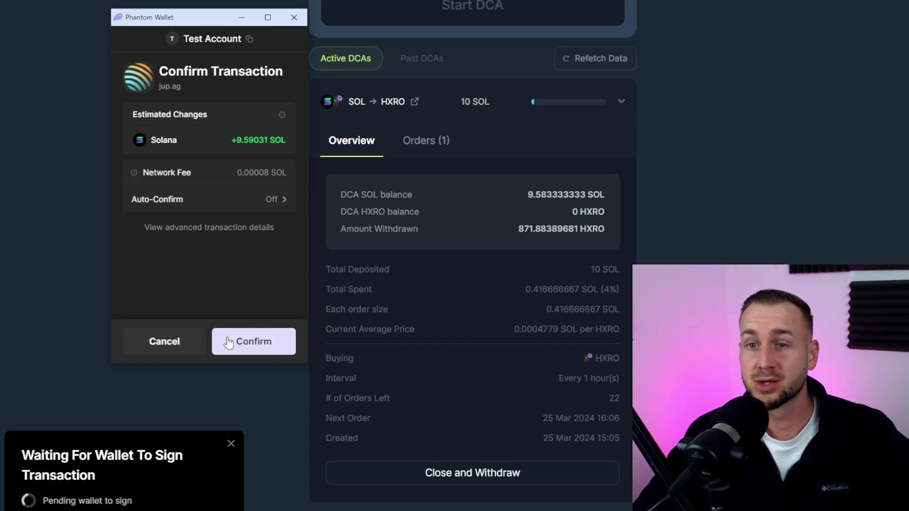